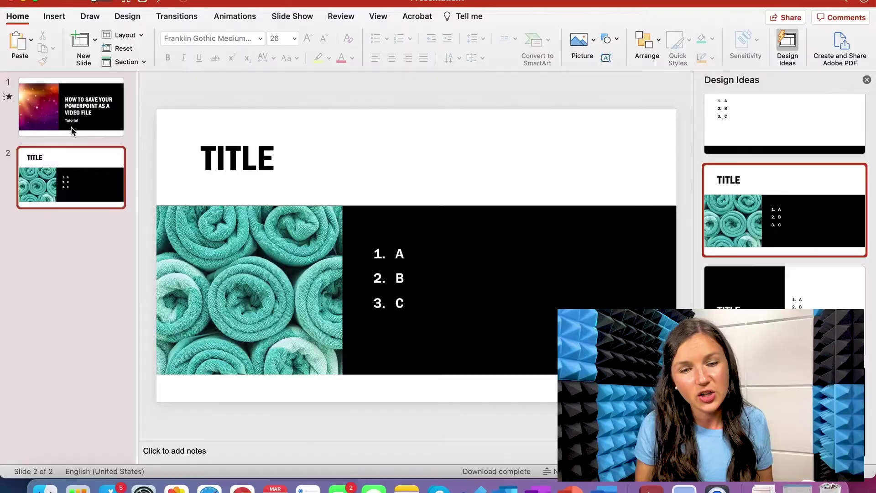
Review the title slide and second slide, then show the Slide Show ribbon options.
click(72, 131)
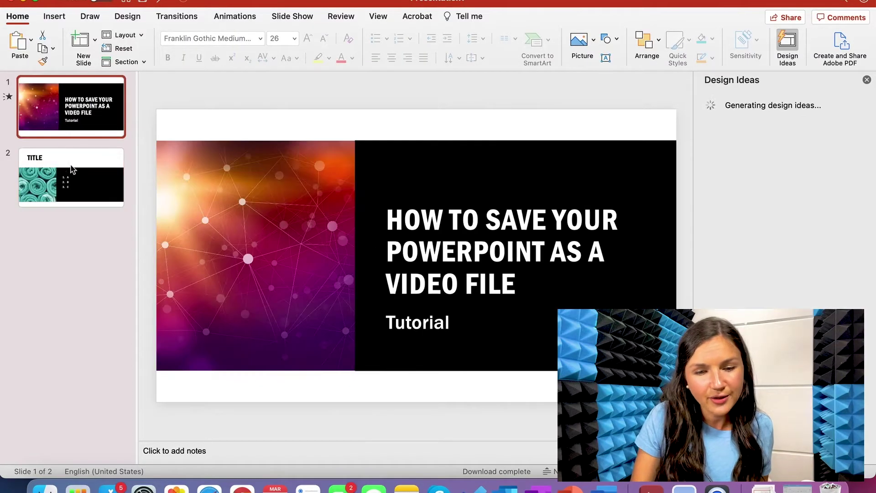
click(78, 185)
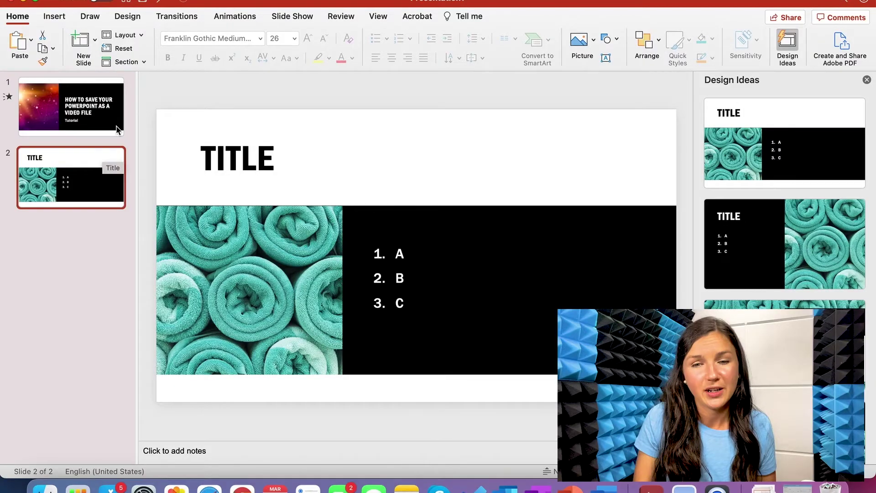
click(302, 17)
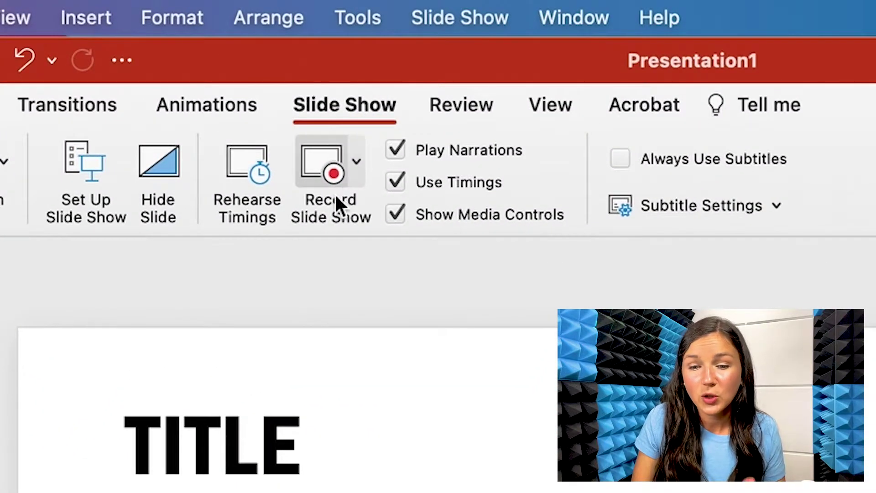
Enter the Record Slide Show view and grant camera and microphone access.
click(357, 169)
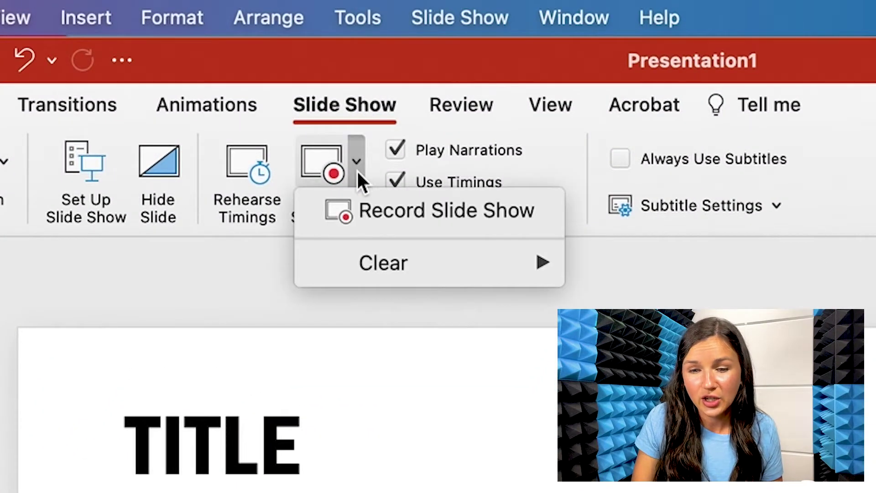
click(369, 214)
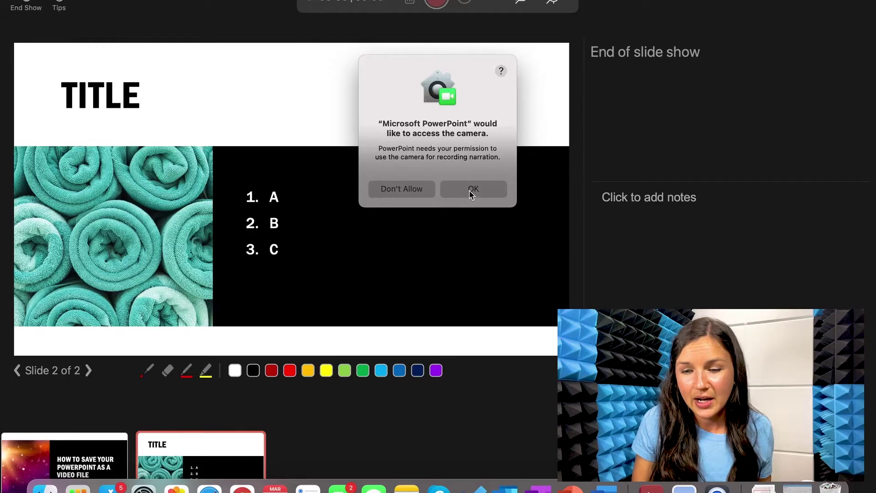
click(472, 190)
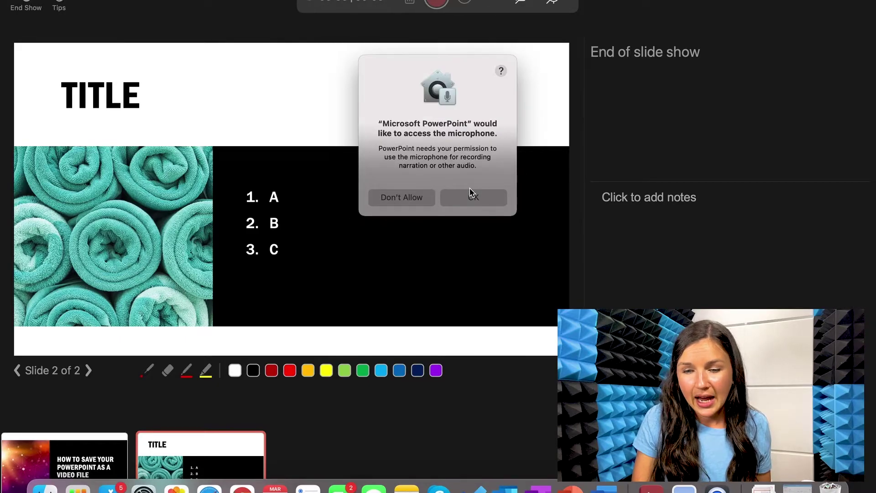
click(471, 194)
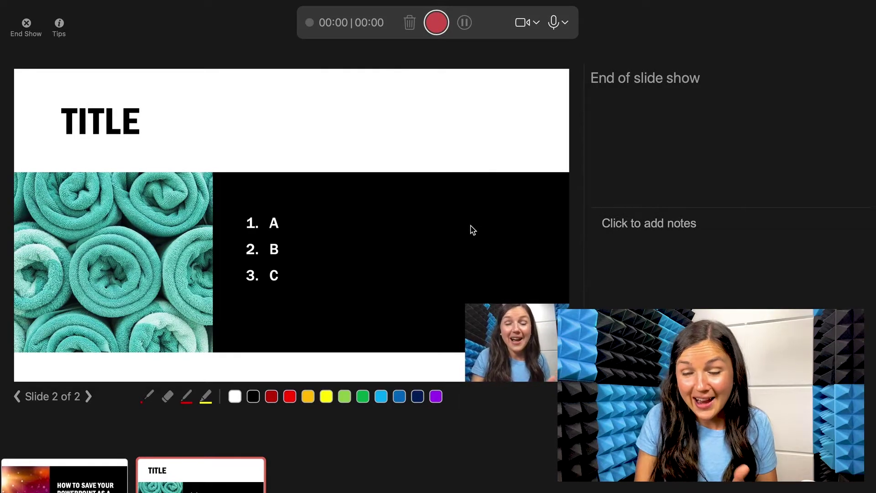
mouse_move(528, 296)
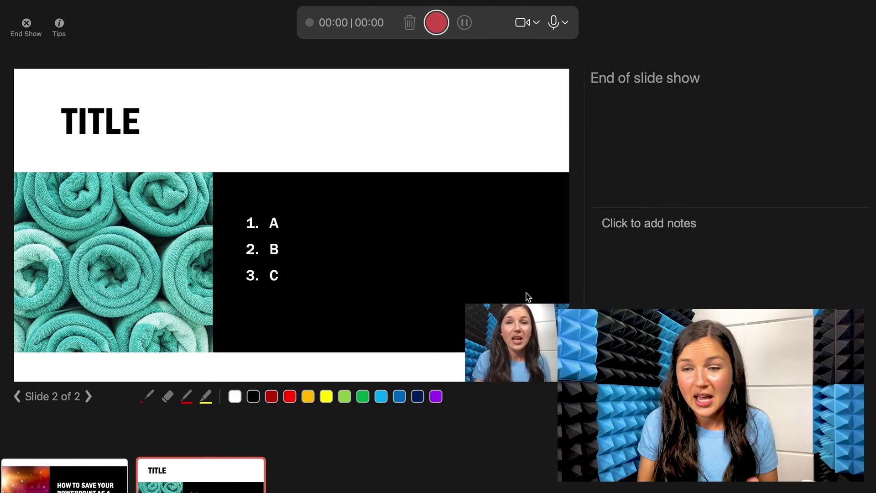
Confirm the webcam and built-in laptop microphone, then return to the title slide.
click(522, 22)
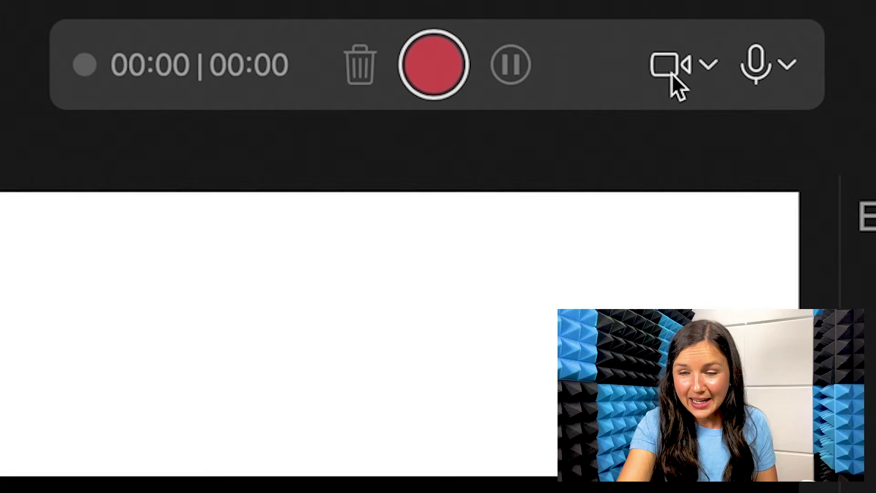
click(787, 66)
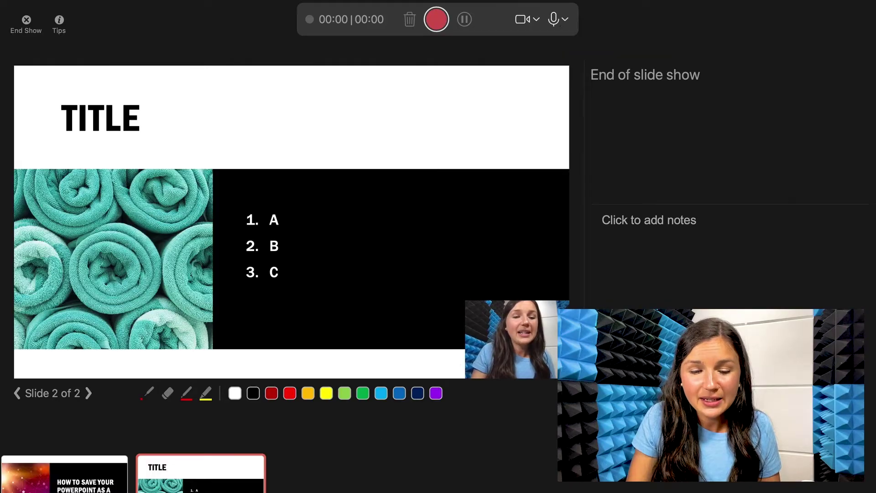
click(81, 472)
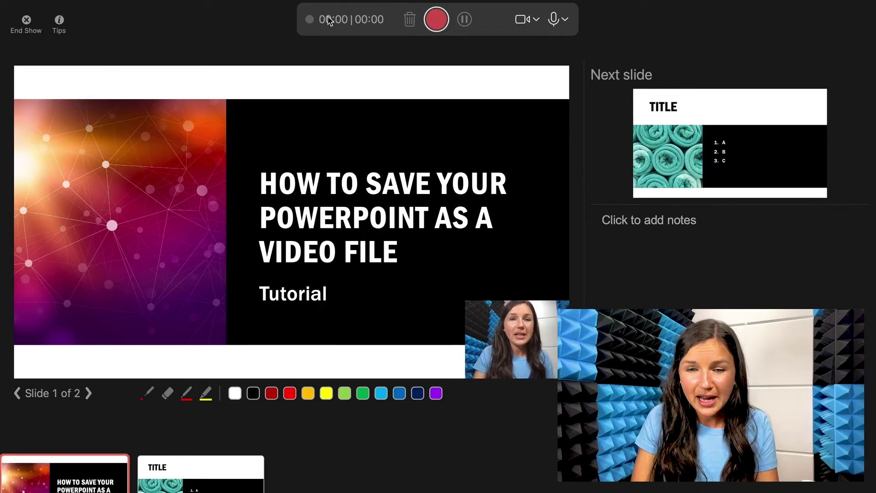
mouse_move(406, 118)
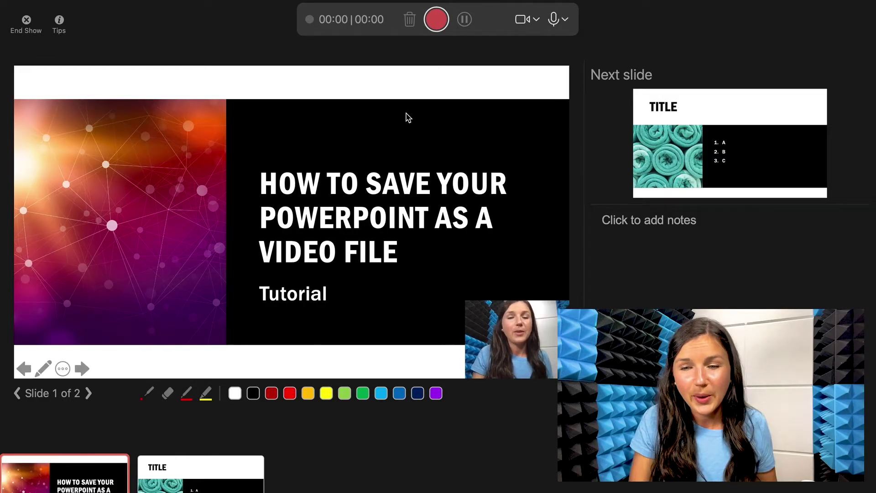
Narrate the title slide with 'Tutorial' highlighted yellow, pausing once, then advance to slide 2.
click(436, 19)
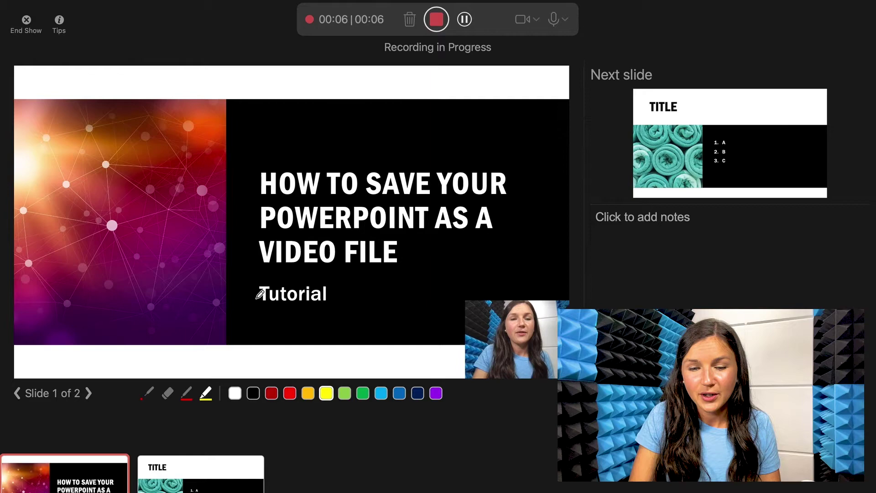
drag(285, 294, 327, 296)
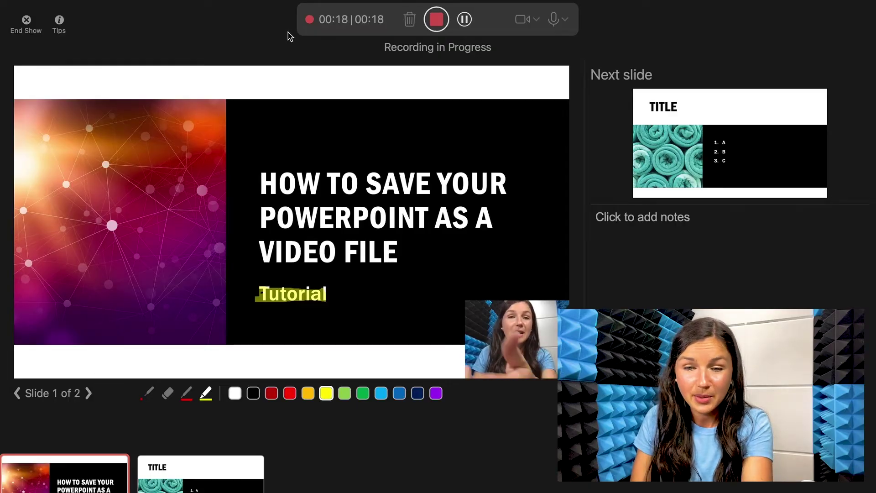
click(465, 20)
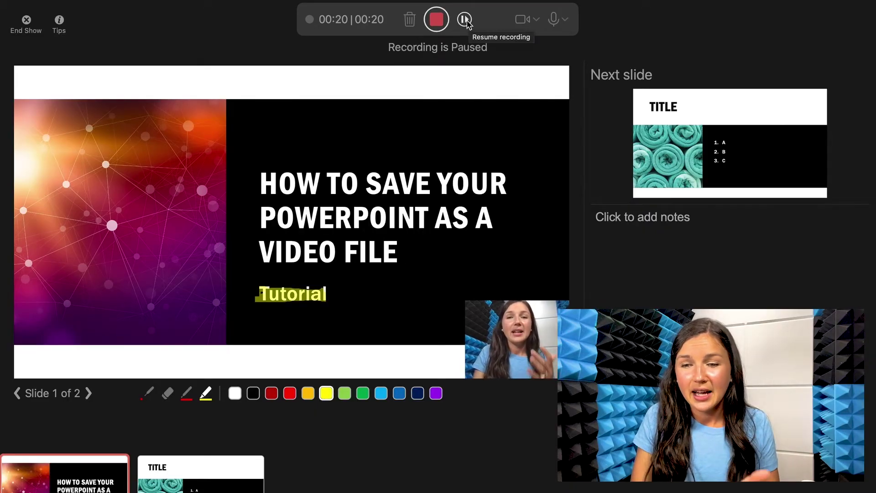
click(465, 20)
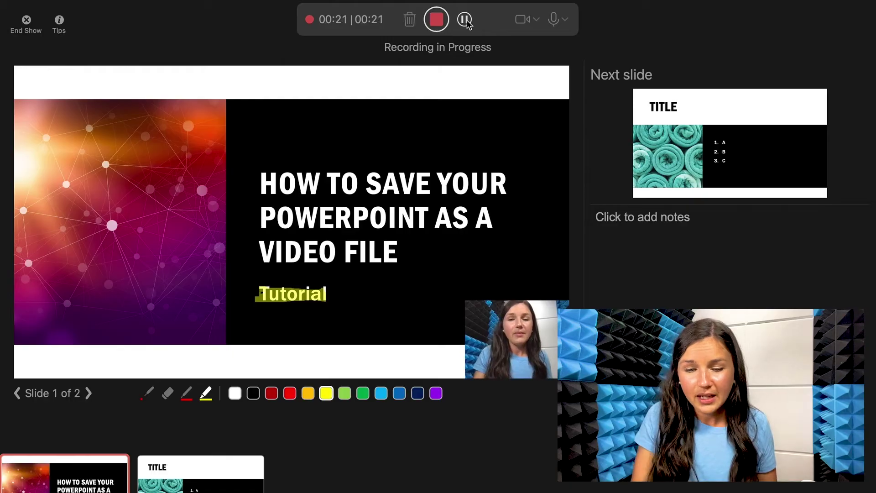
click(88, 395)
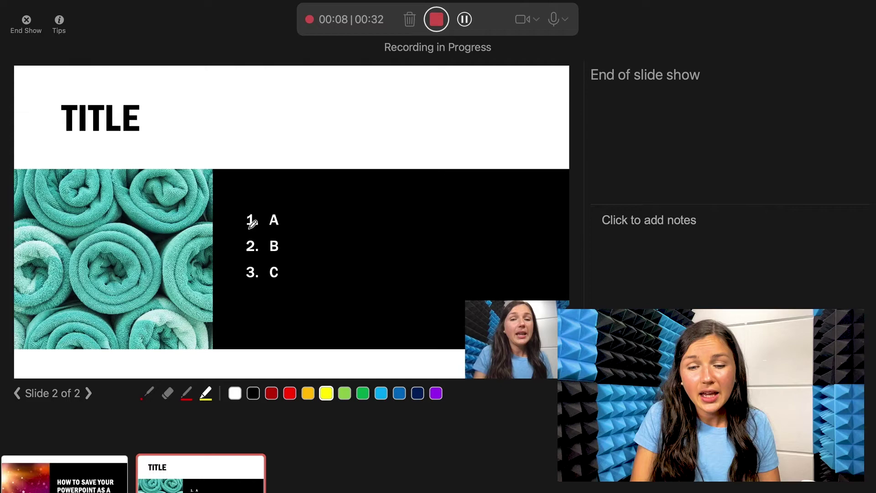
Draw a red circle around '1. A' on slide 2 and stop the recording.
click(290, 396)
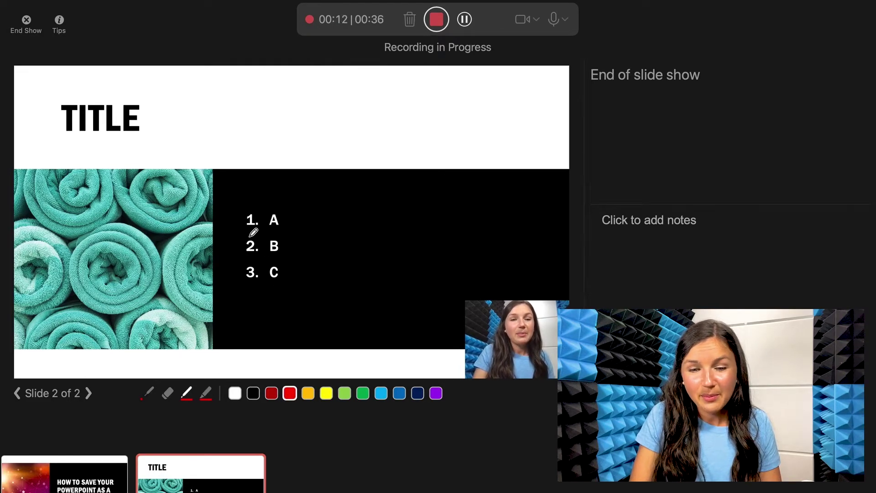
drag(293, 215, 252, 229)
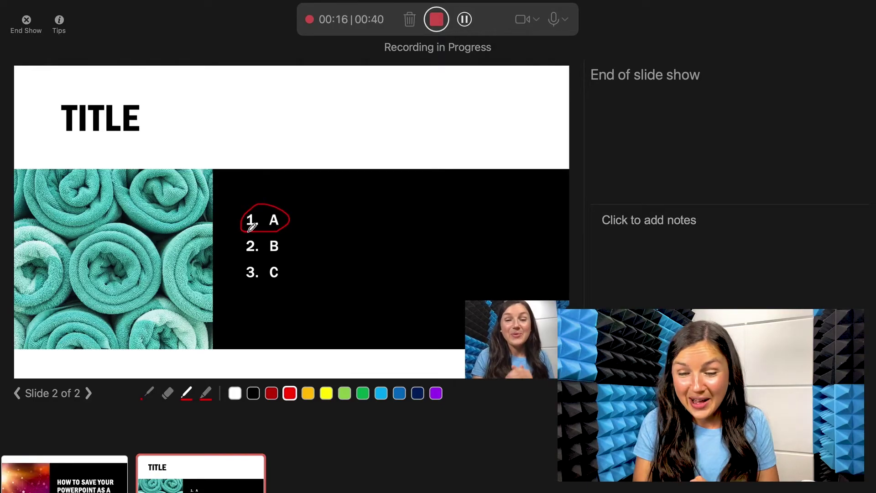
click(436, 19)
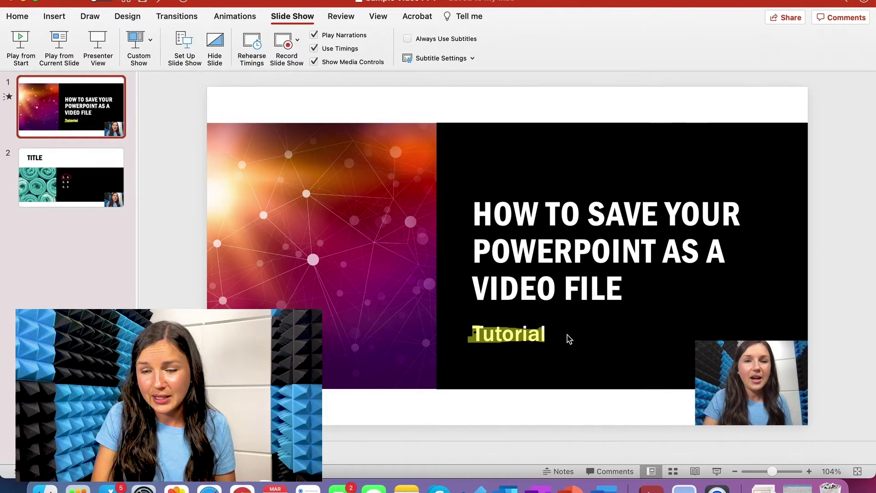
Configure a 1920×1080 MP4 export using recorded timings and narrations.
click(66, 177)
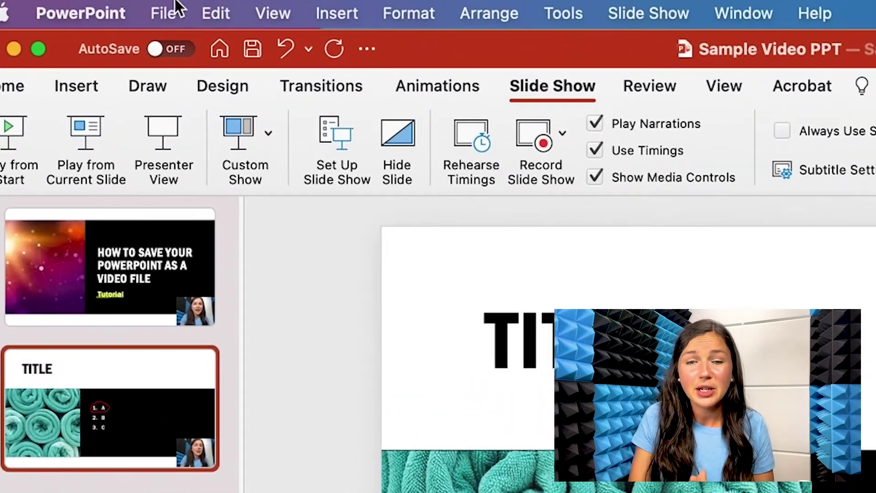
click(175, 4)
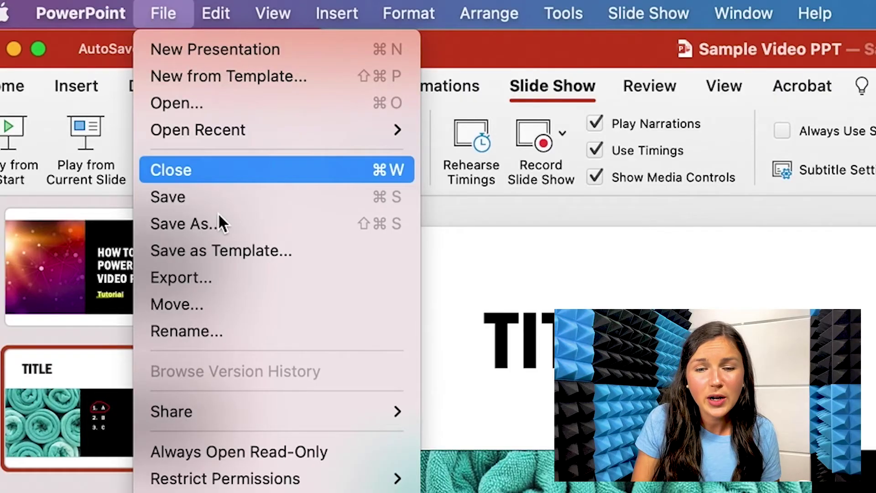
click(226, 275)
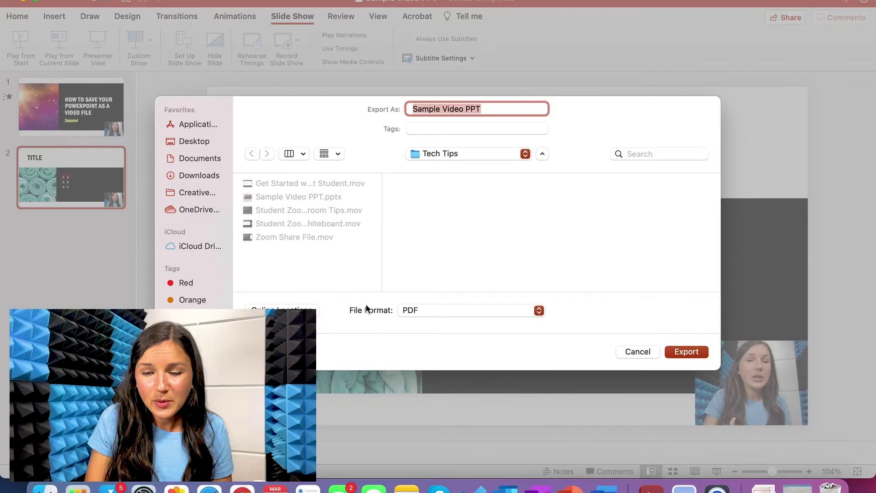
click(463, 313)
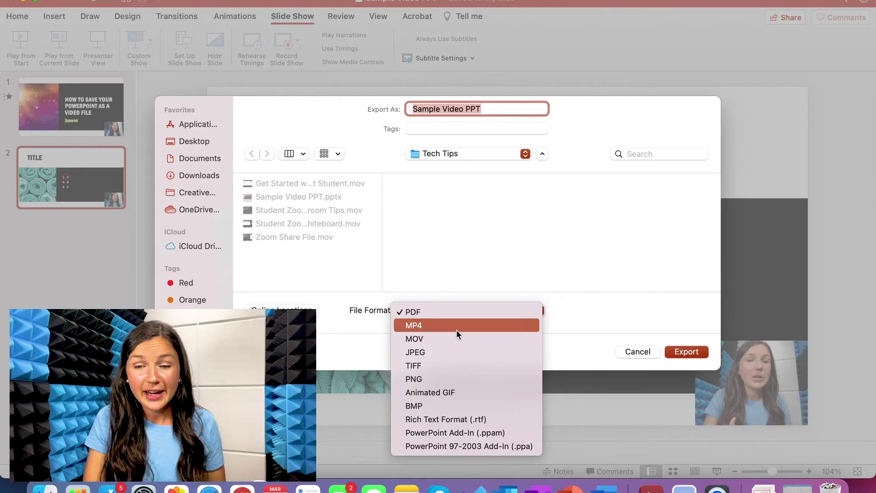
click(457, 327)
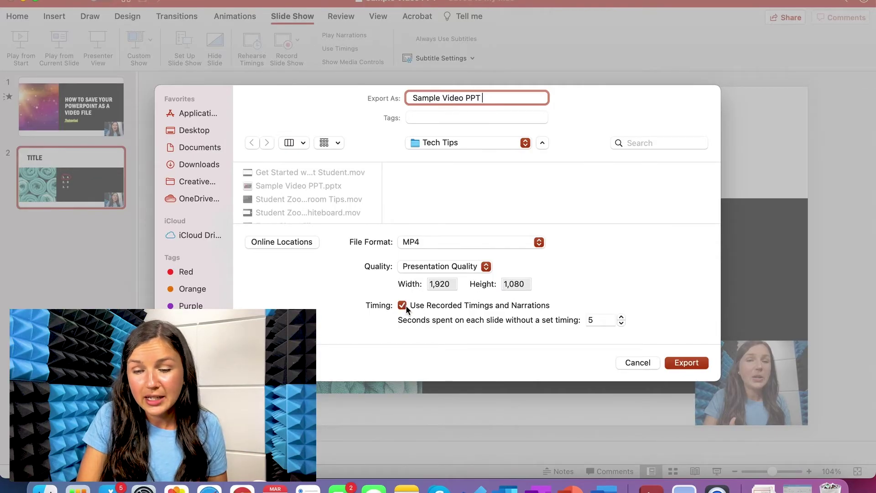
Export the deck as Sample Video PPT.mp4 into the Tech Tips folder.
click(695, 365)
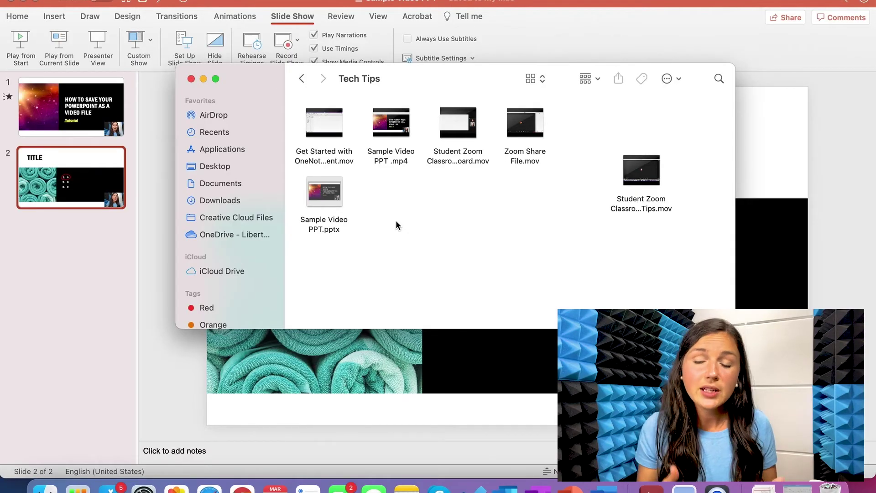
mouse_move(391, 124)
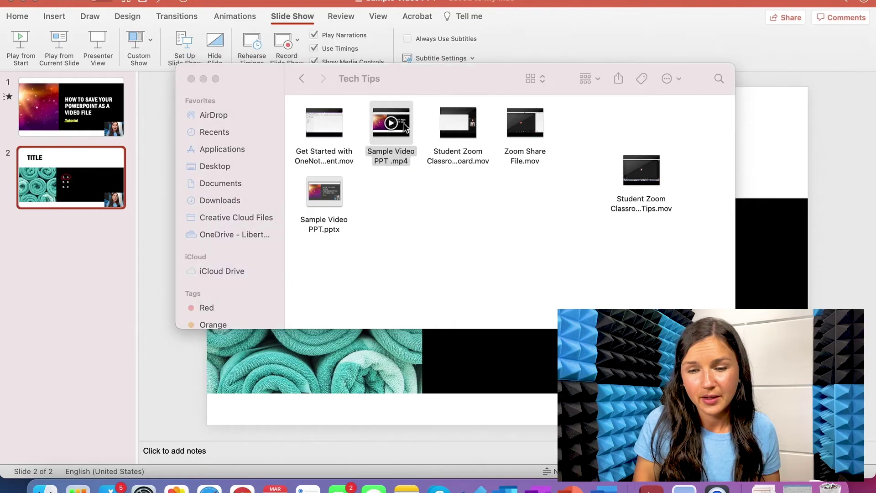
Play Sample Video PPT.mp4 from the Tech Tips folder.
double_click(406, 128)
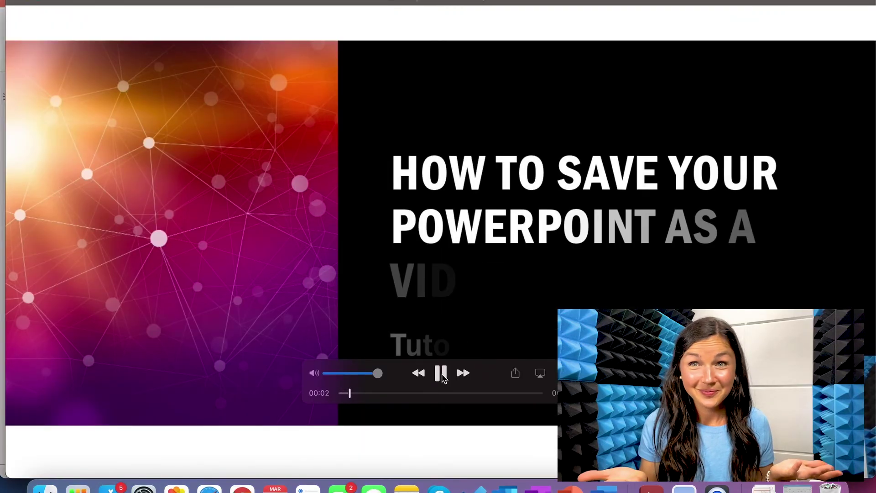